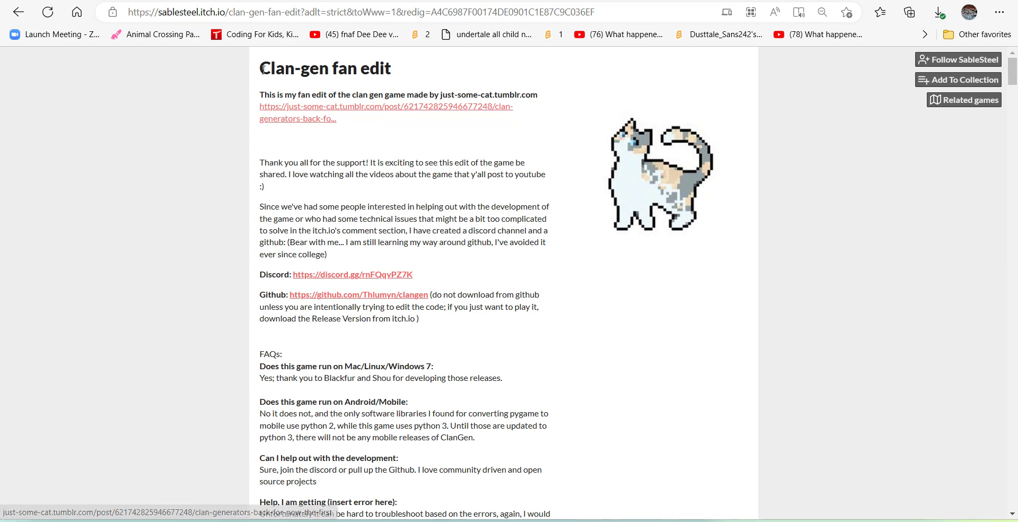
- Scroll the Clan-gen fan edit itch.io page past the FAQ toward the Download section
mouse_move(259, 69)
left_mouse_down()
mouse_move(308, 94)
mouse_move(326, 68)
left_mouse_up()
left_click(154, 126)
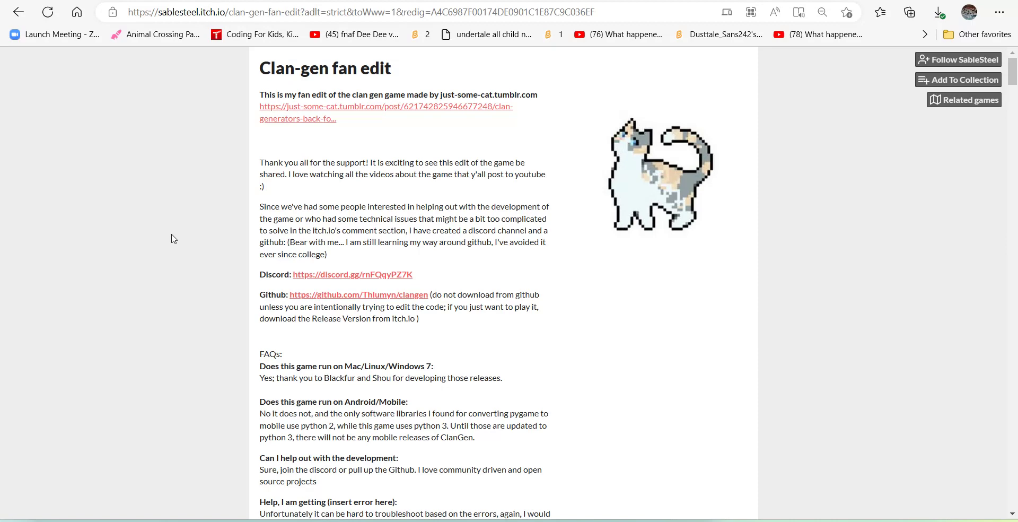
scroll(172, 239, "down", 6)
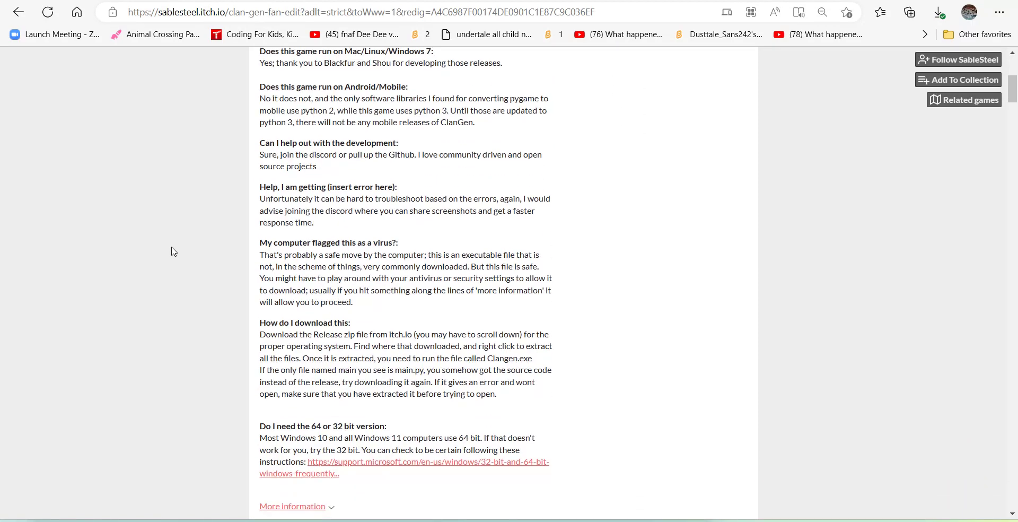
double_click(174, 271)
left_click(136, 375)
scroll(135, 375, "down", 3)
- Scroll to the Download section listing the Linux64, macOS64, Win32 and Win64 builds
right_click(135, 372)
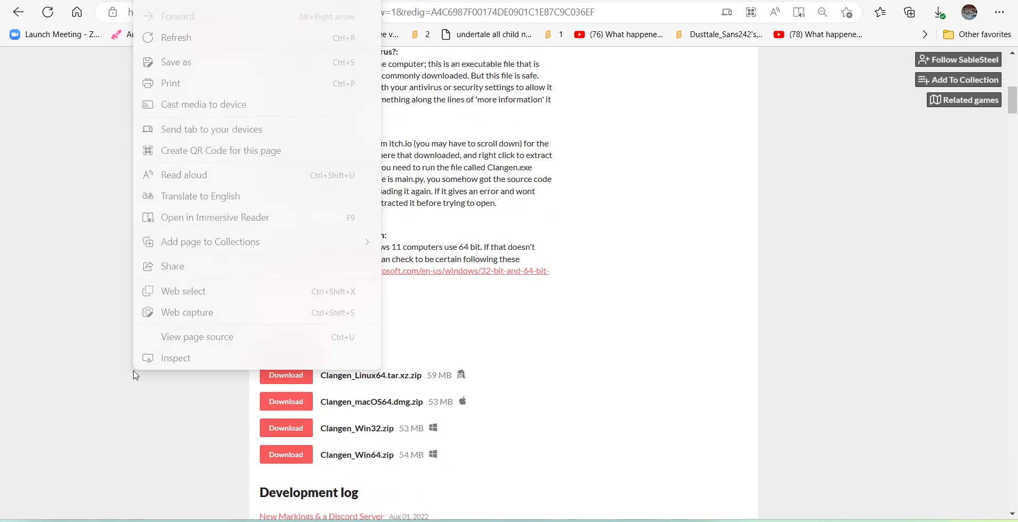
double_click(171, 442)
left_click(146, 480)
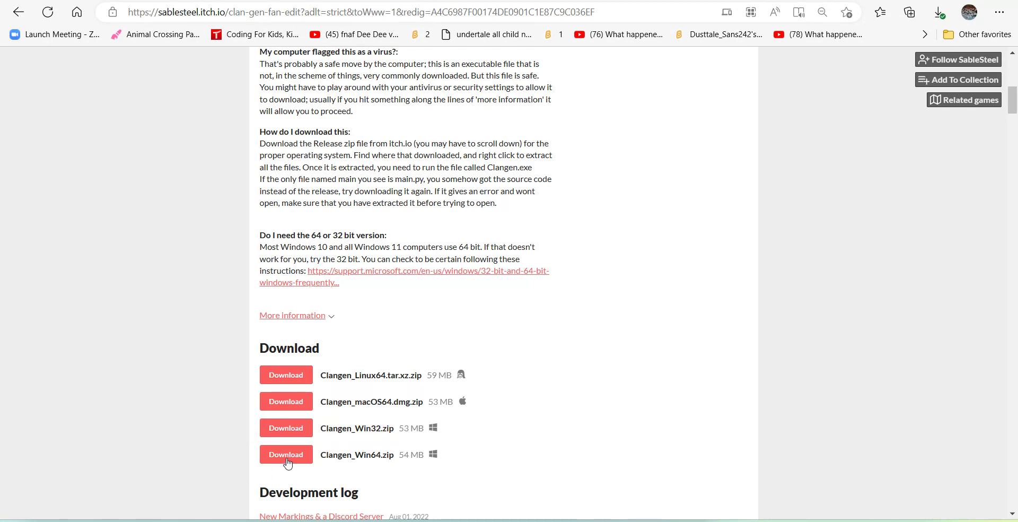
scroll(352, 476, "down", 1)
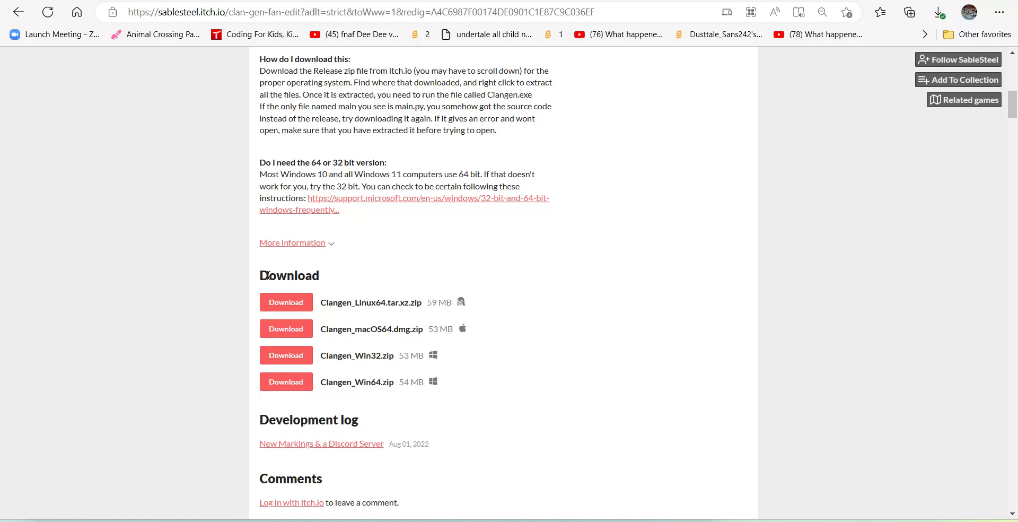
left_click_drag(268, 275, 447, 422)
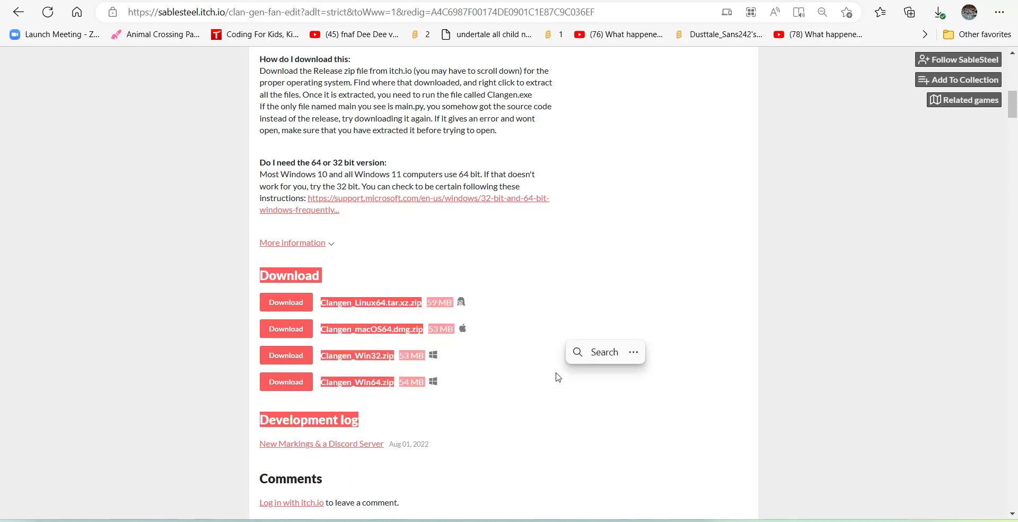
left_click(556, 350)
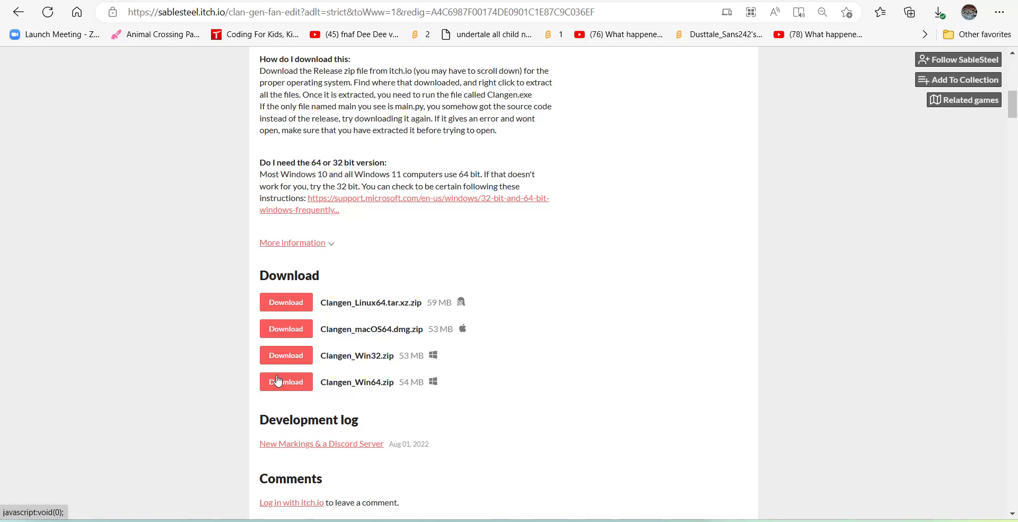
- Download Clangen_Win64.zip, dismiss the thanks-for-downloading message, and switch to File Explorer's Downloads folder
left_click(286, 395)
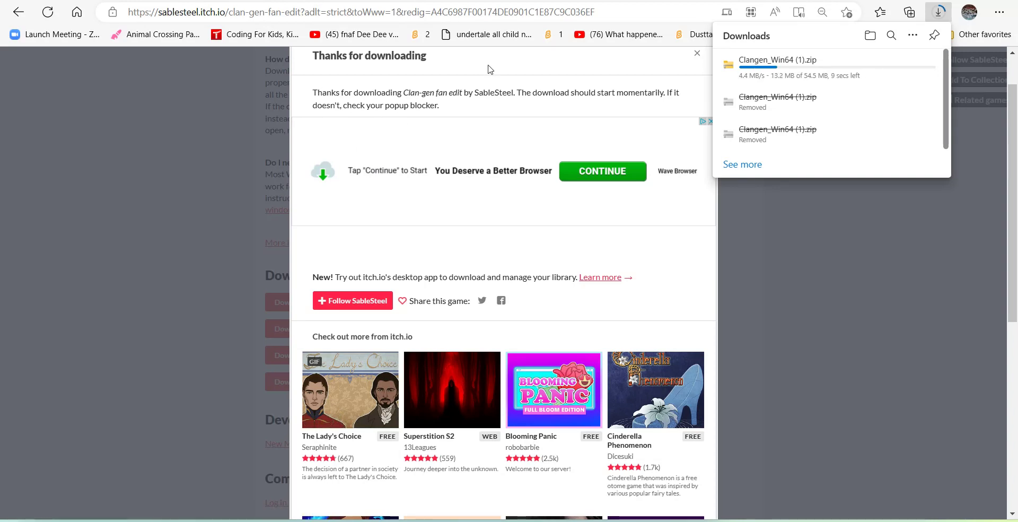
left_click(694, 54)
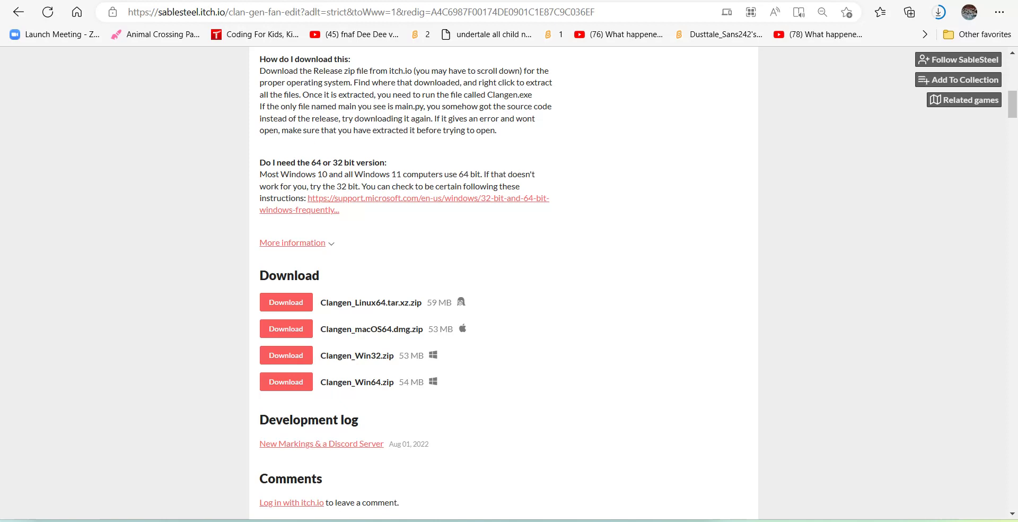
key("alt+Tab")
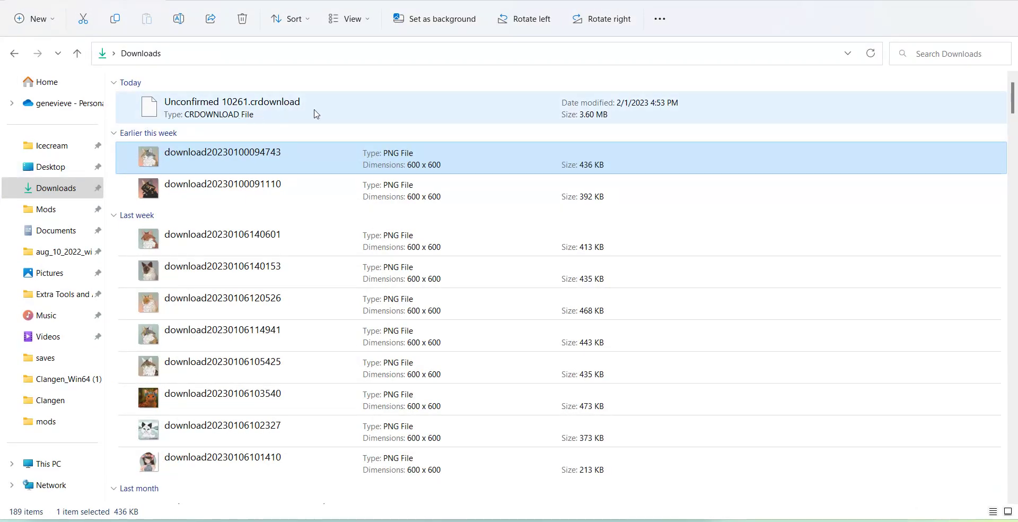
- Select the 54.5 MB Clangen_Win64 (1) zip under Today in the Downloads folder
left_click(695, 118)
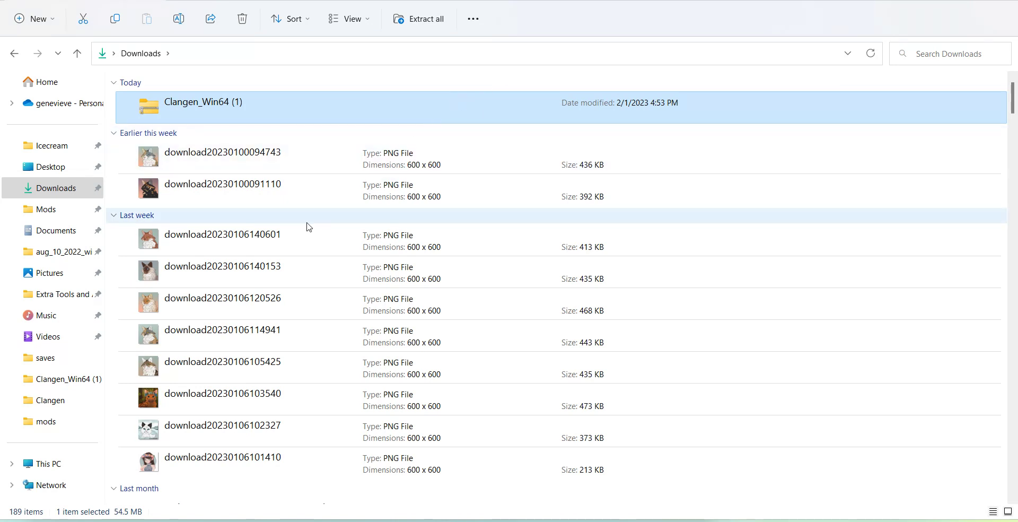
key("F2")
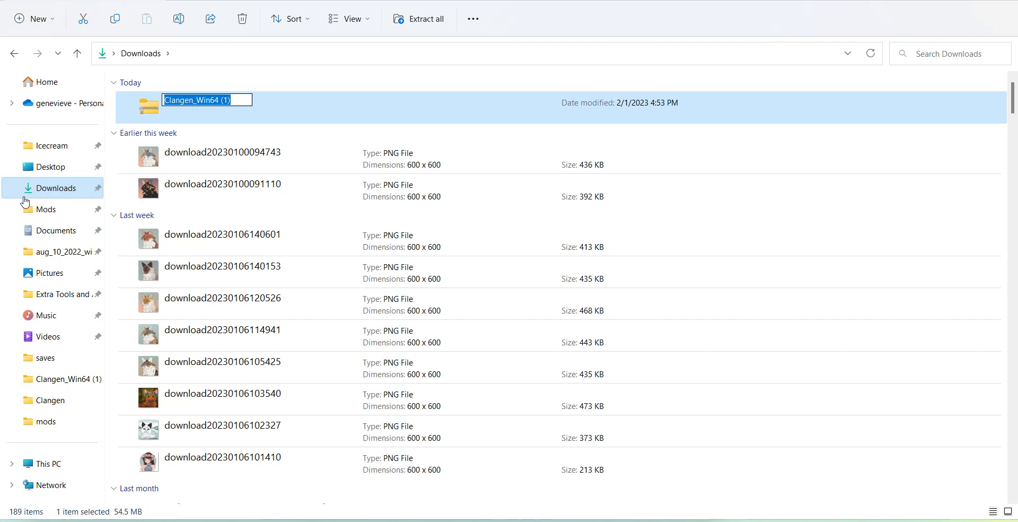
left_click(60, 169)
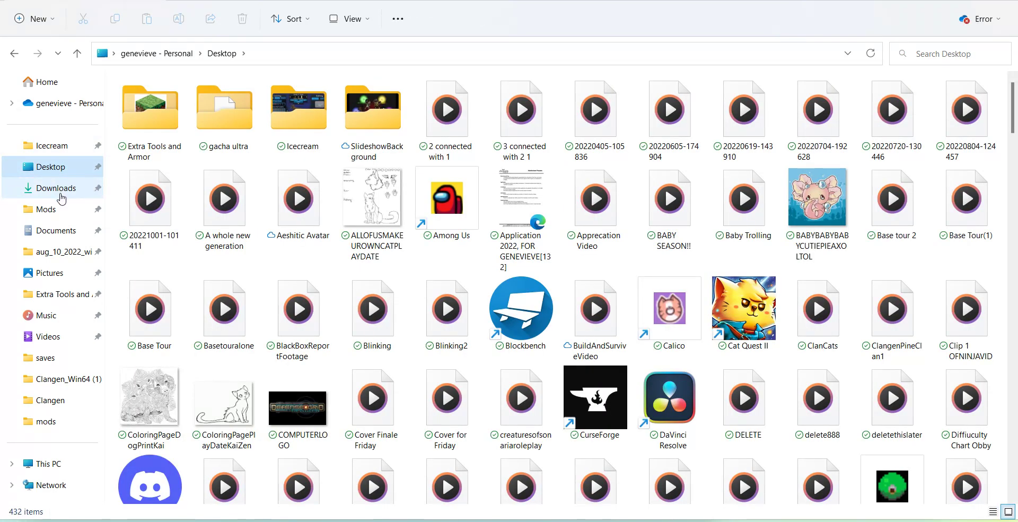
left_click(59, 208)
left_click(63, 188)
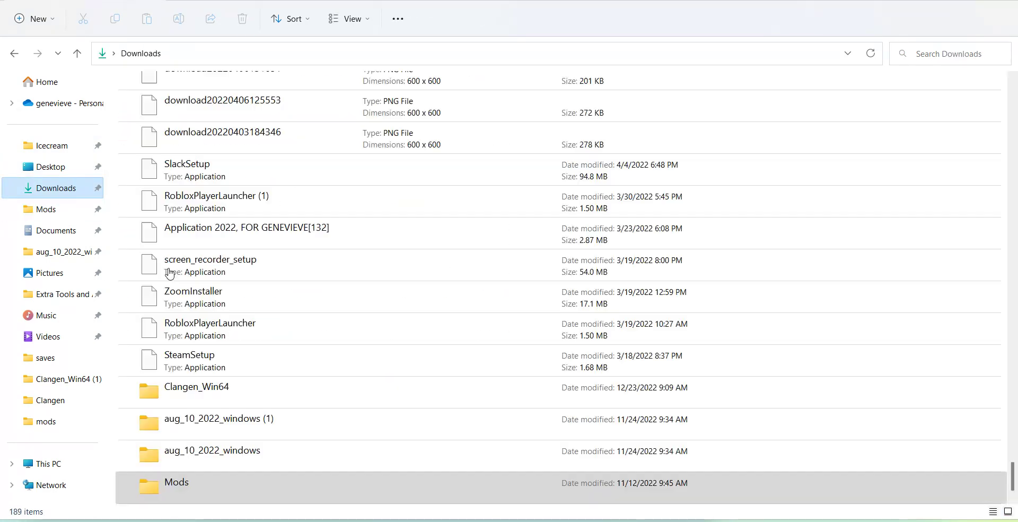
scroll(220, 180, "up", 10)
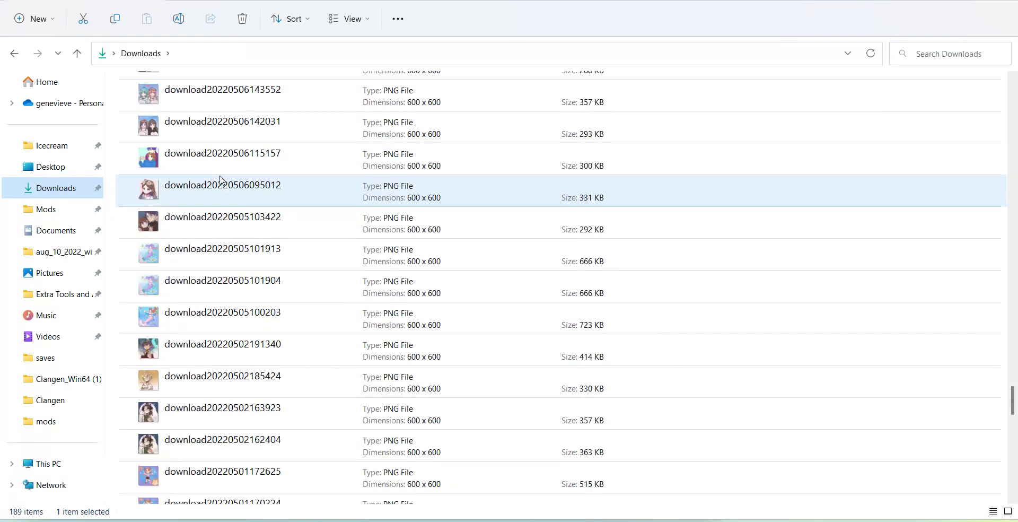
scroll(220, 180, "up", 20)
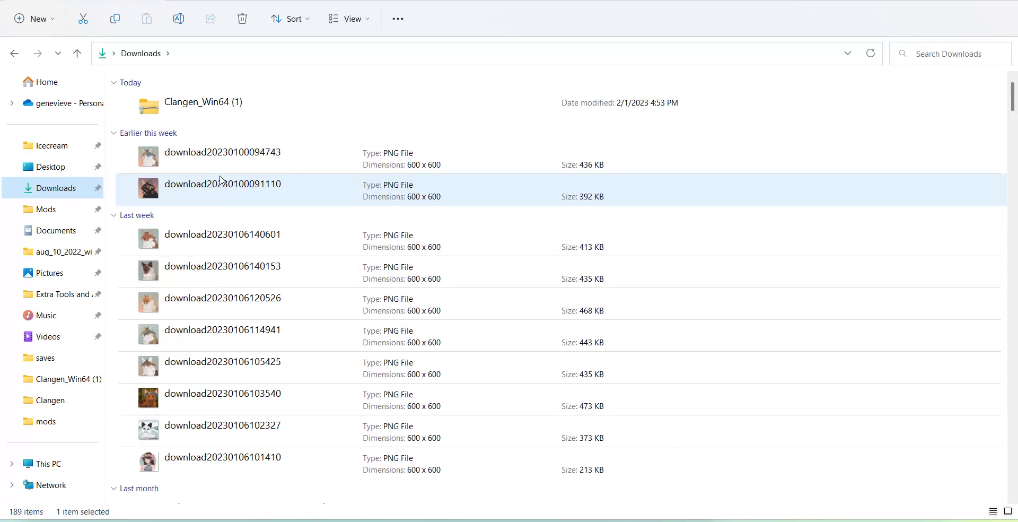
left_click(270, 102)
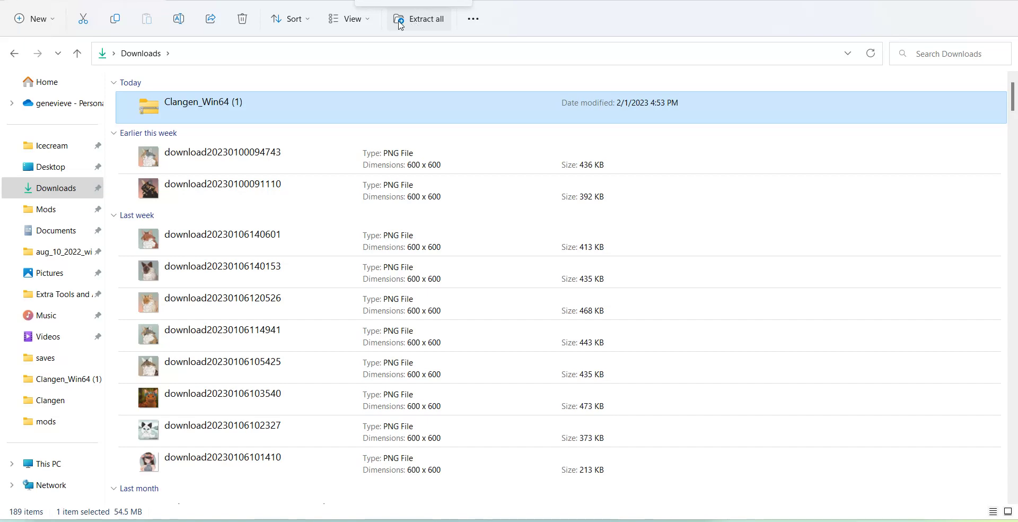
- Extract Clangen_Win64 (1).zip into Downloads\Clangen_Win64 (1), replacing files already in the destination
left_click(431, 25)
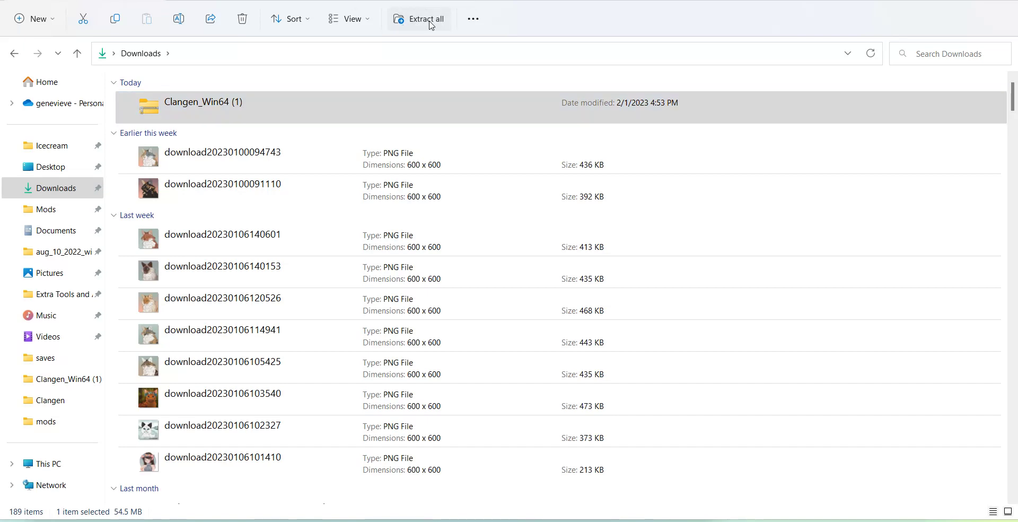
left_click(522, 194)
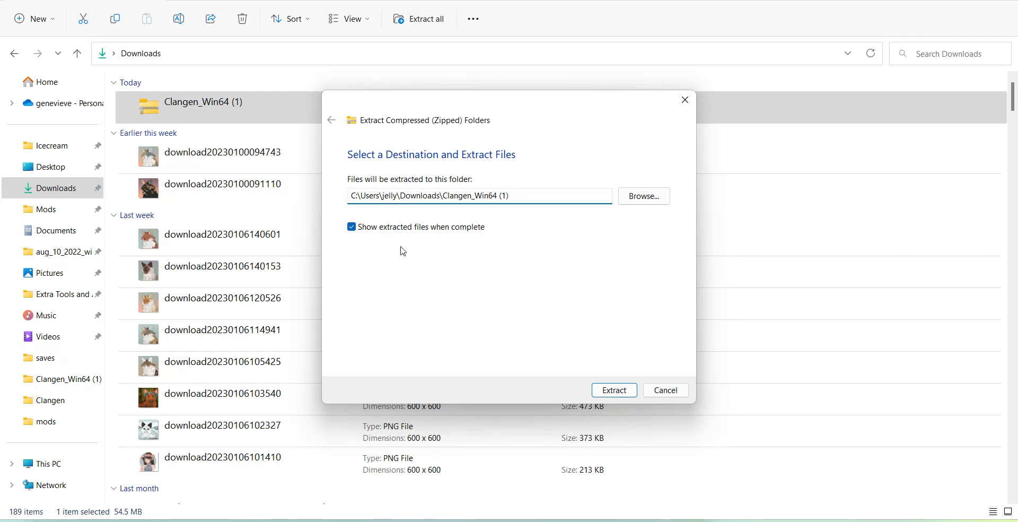
left_click(608, 394)
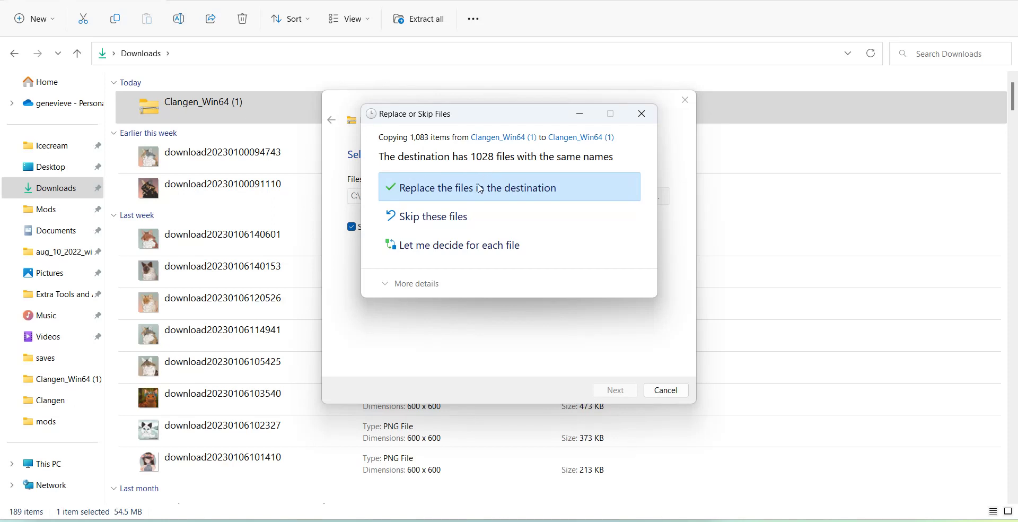
left_click(480, 189)
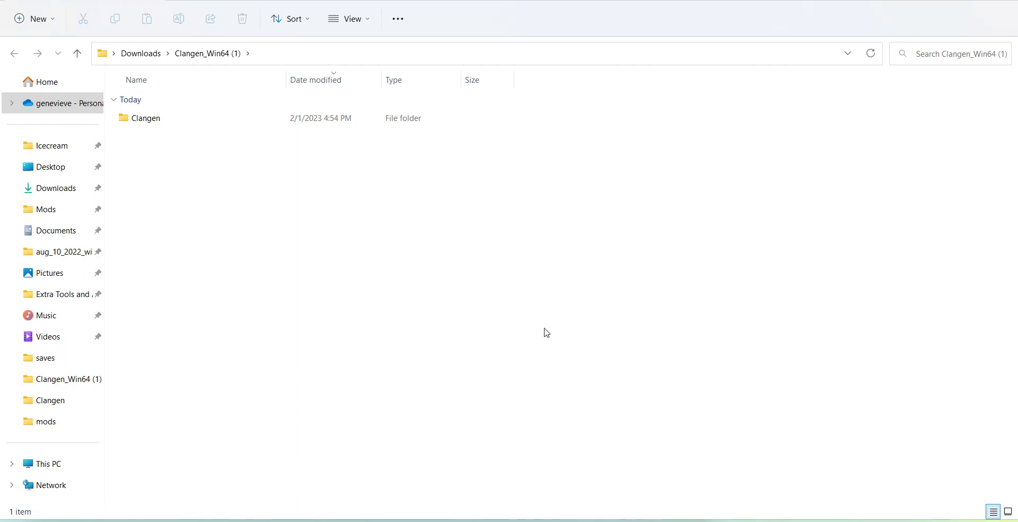
- Open the extracted Clangen folder and browse its 78 files
left_click(280, 124)
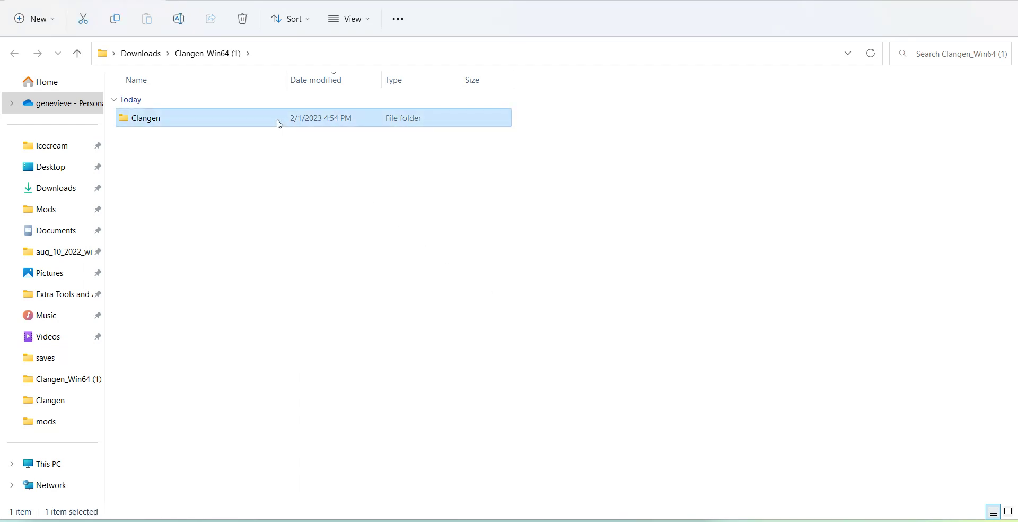
key("F2")
key("Escape")
double_click(280, 124)
scroll(285, 270, "down", 1)
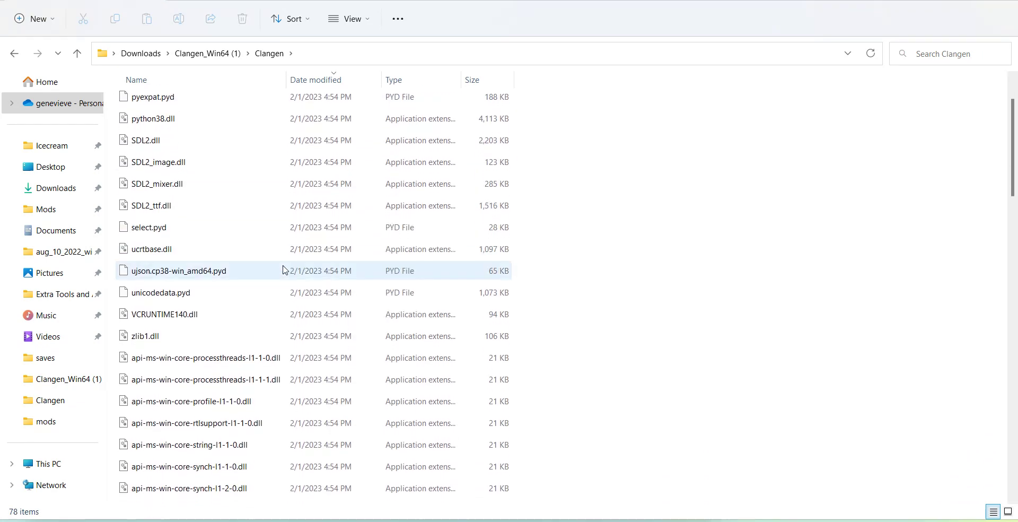
scroll(285, 270, "down", 4)
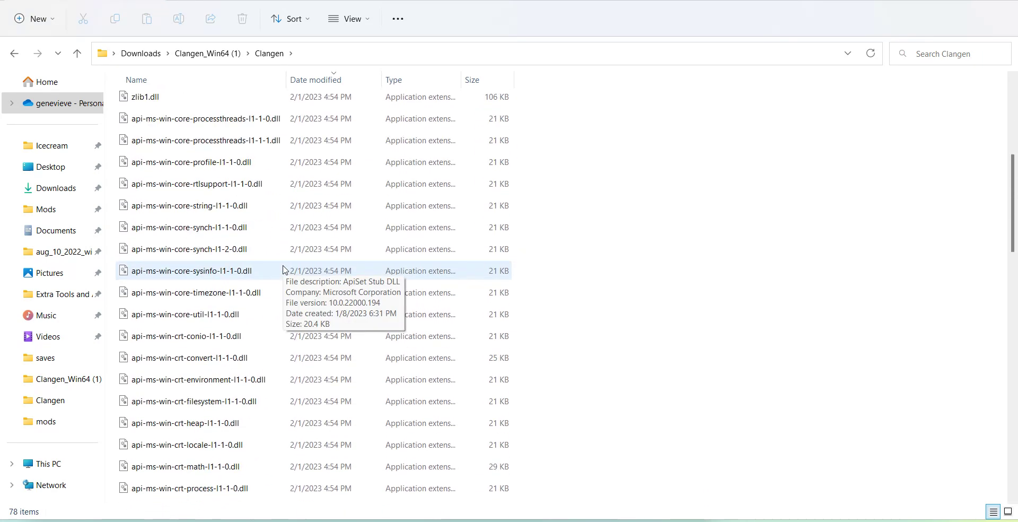
scroll(283, 270, "up", 5)
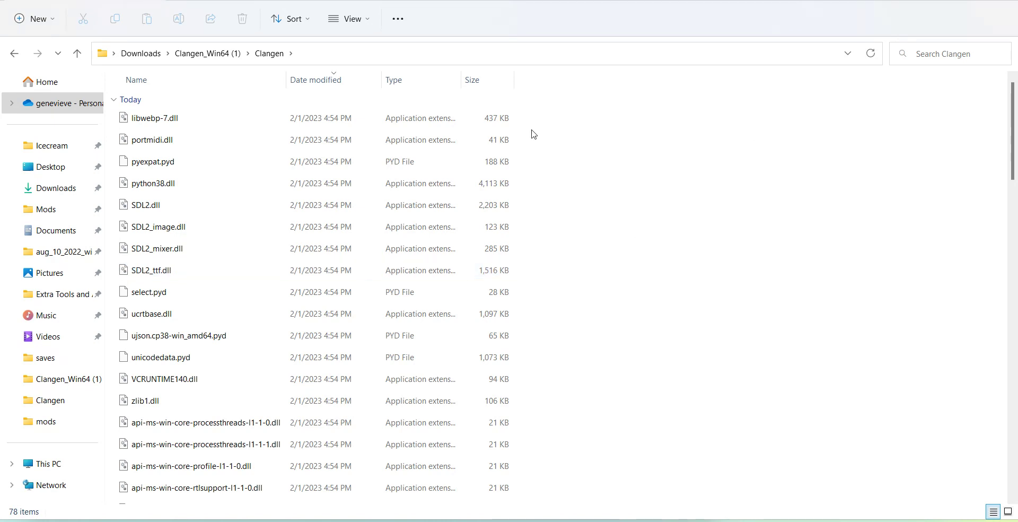
- Search the Clangen folder for clangen.exe
left_click(939, 61)
type("main")
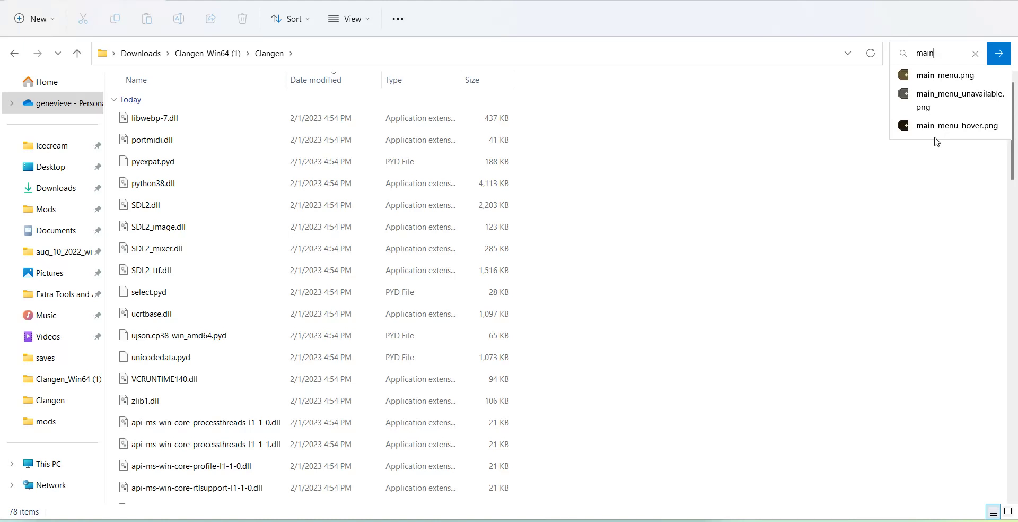
key("BackSpace")
key("BackSpace")
key("BackSpace")
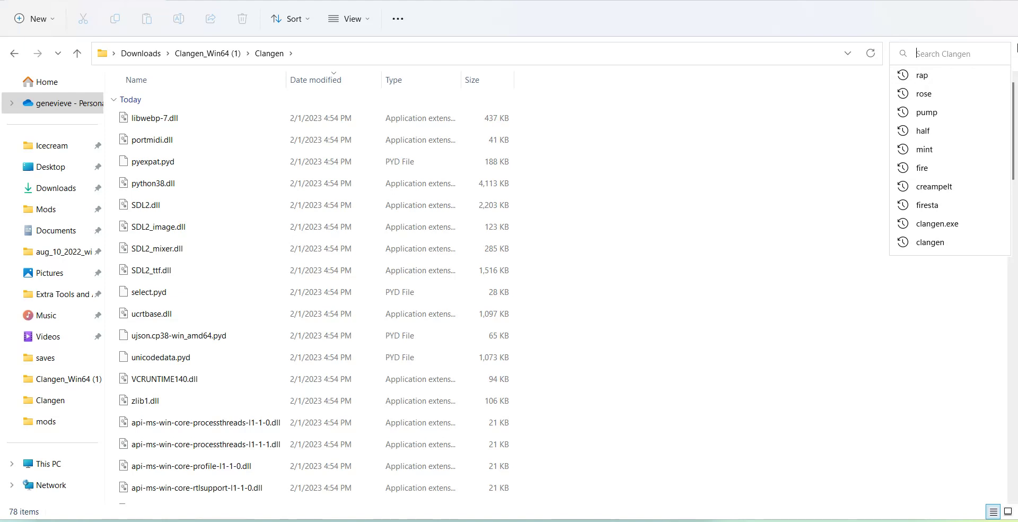
type("clang")
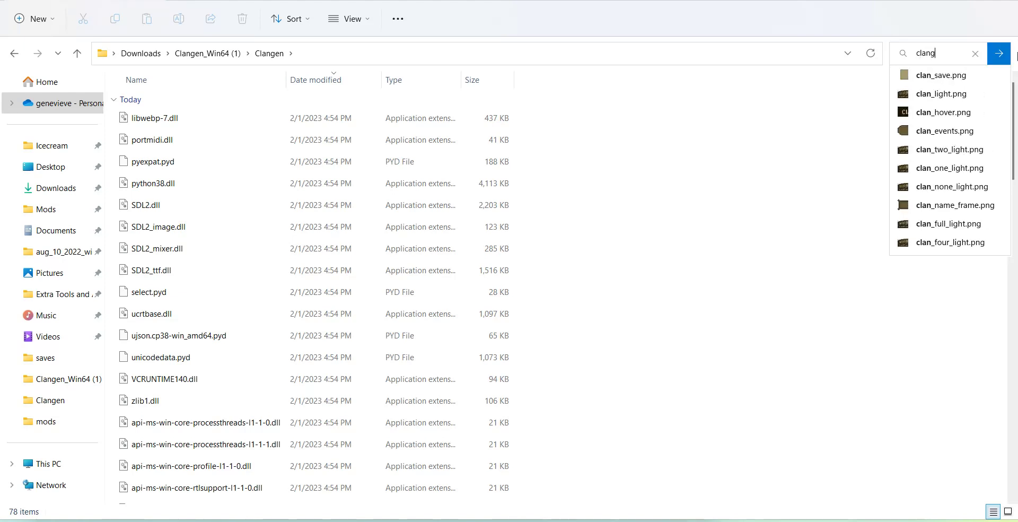
type("en.exe")
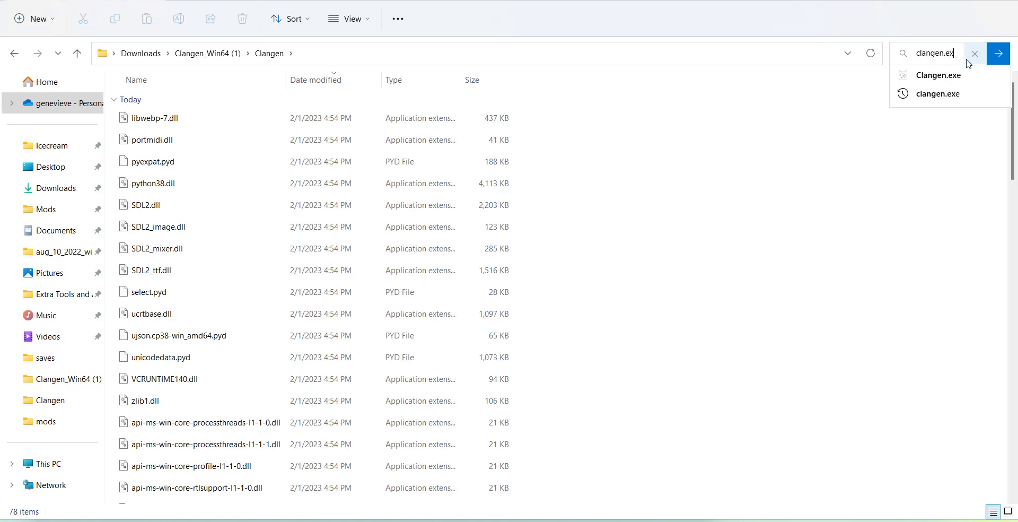
- Launch Clangen.exe from the search suggestions and expand the SmartScreen warning's More info details
left_click(947, 74)
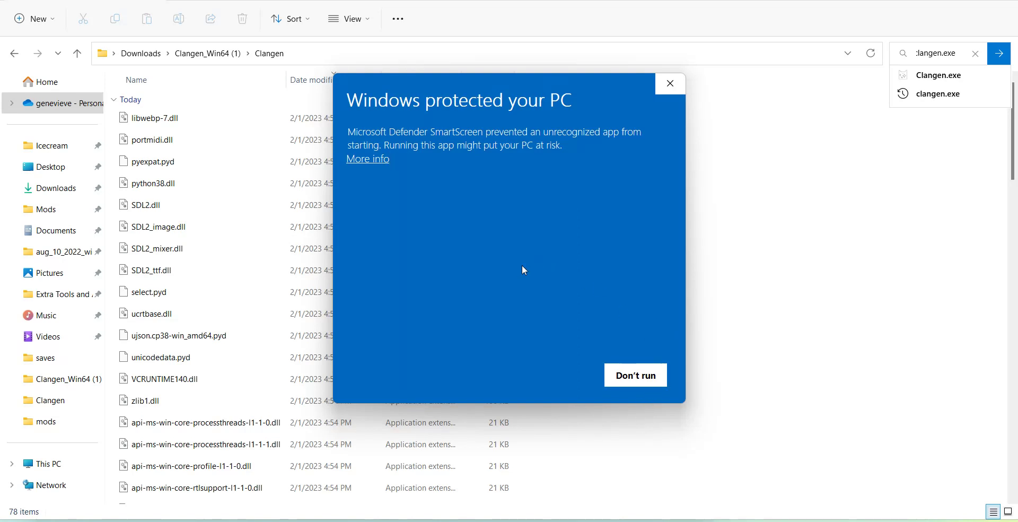
left_click(379, 161)
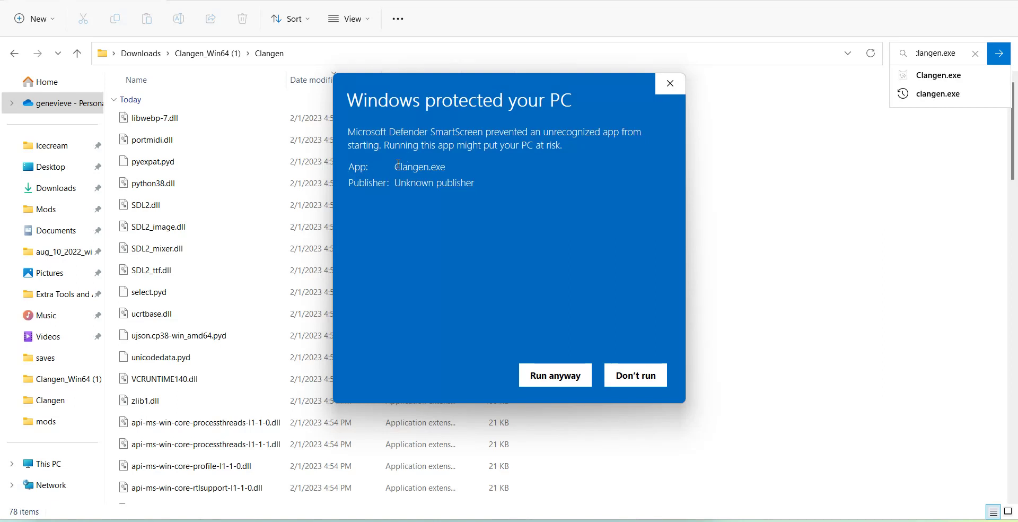
left_click_drag(374, 167, 475, 165)
left_click_drag(393, 183, 505, 183)
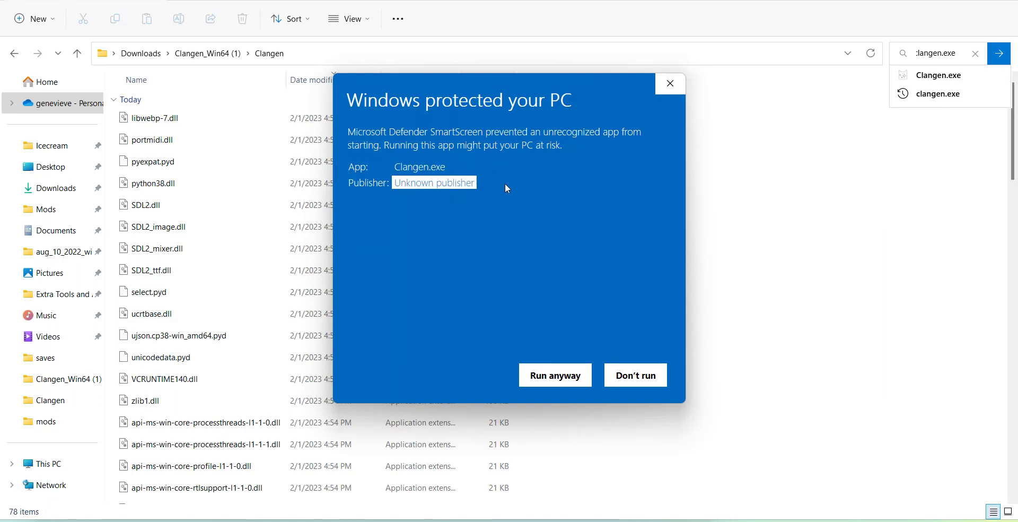
left_click(565, 253)
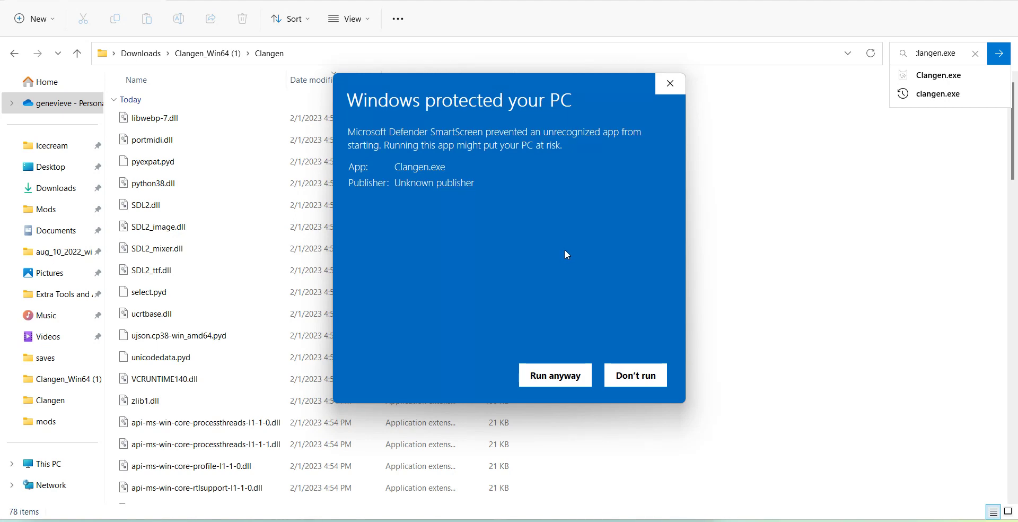
- Run Clangen.exe anyway, close the Clan Generator menu, and return to the itch.io page
left_click(562, 379)
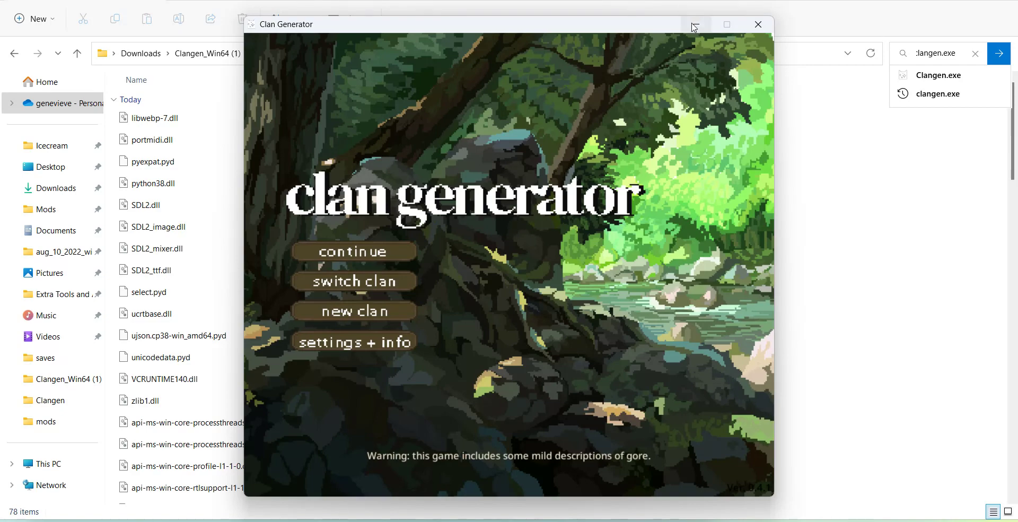
left_click(763, 30)
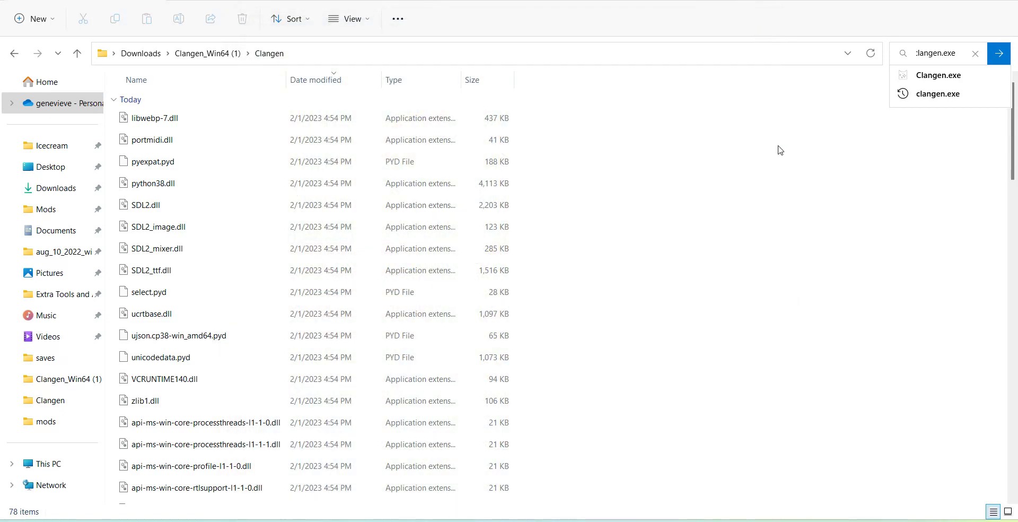
key("alt+Left")
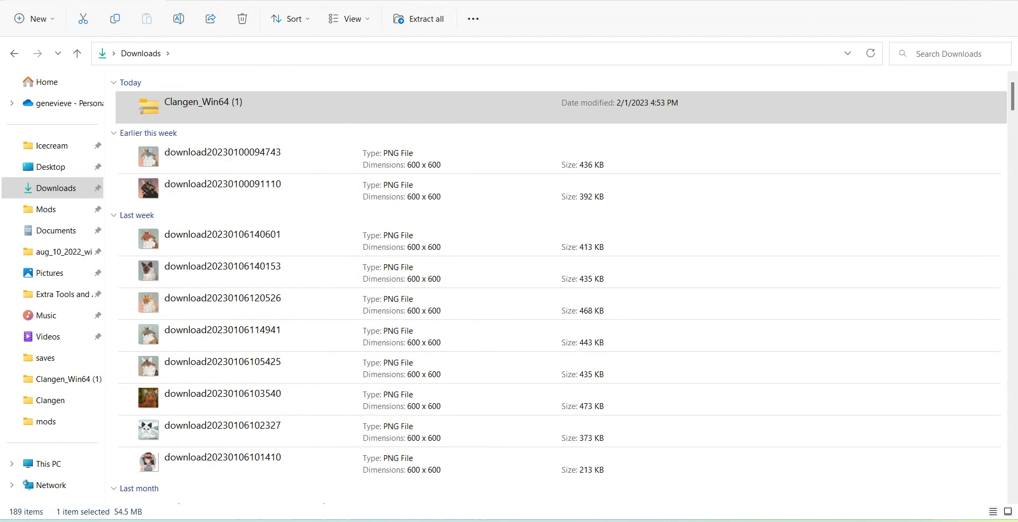
key("alt+Tab")
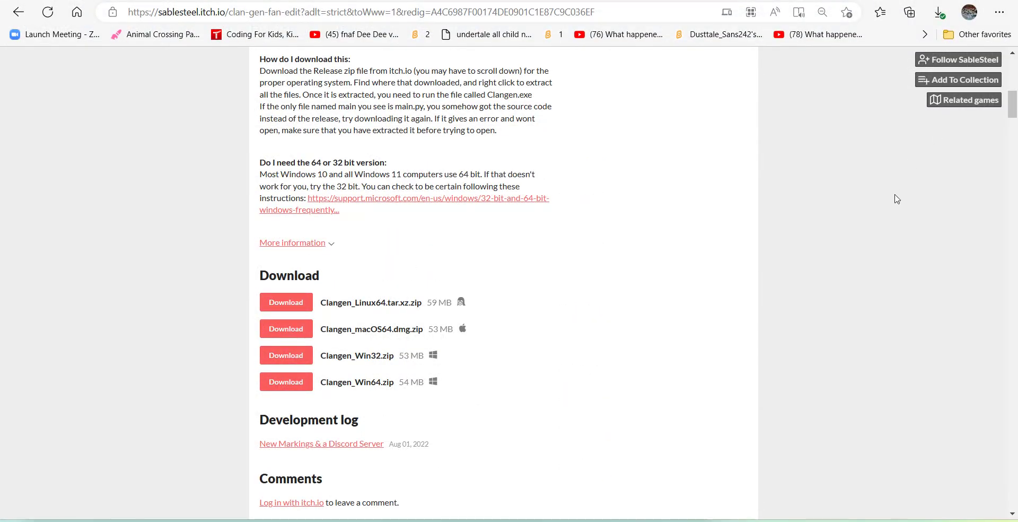